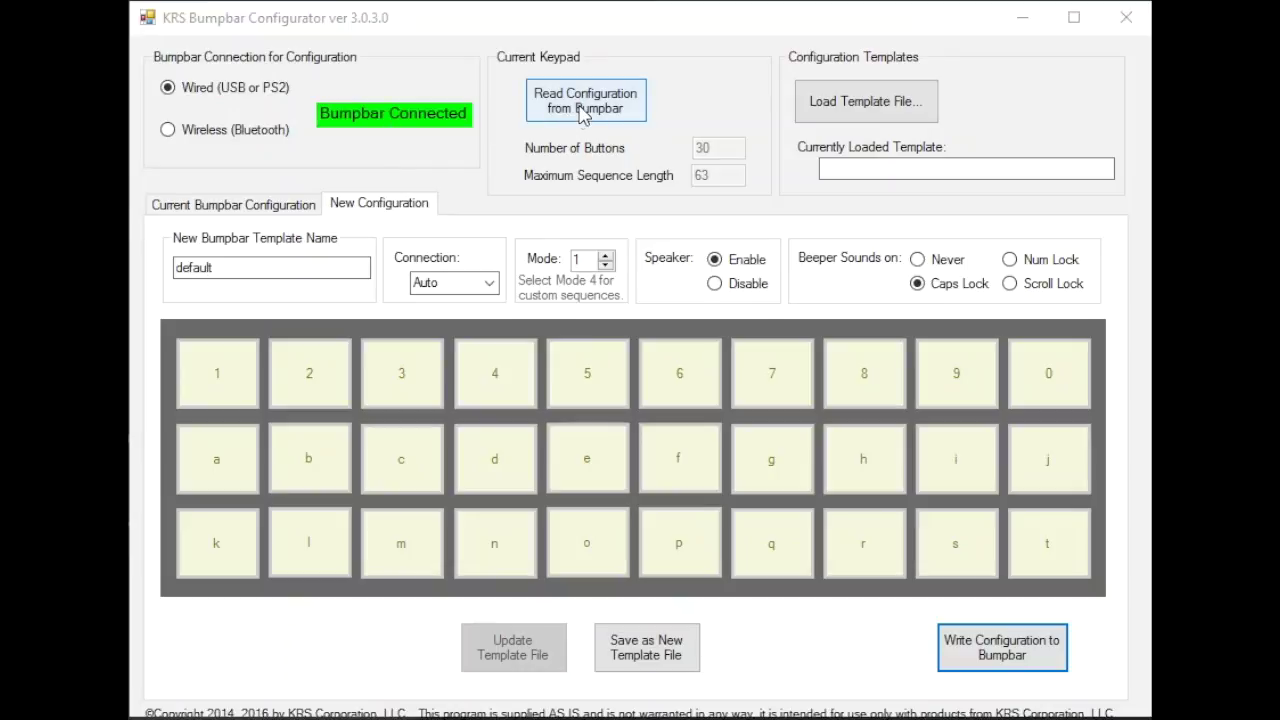
- Read the current configuration from the bumpbar and open it for editing
click(583, 112)
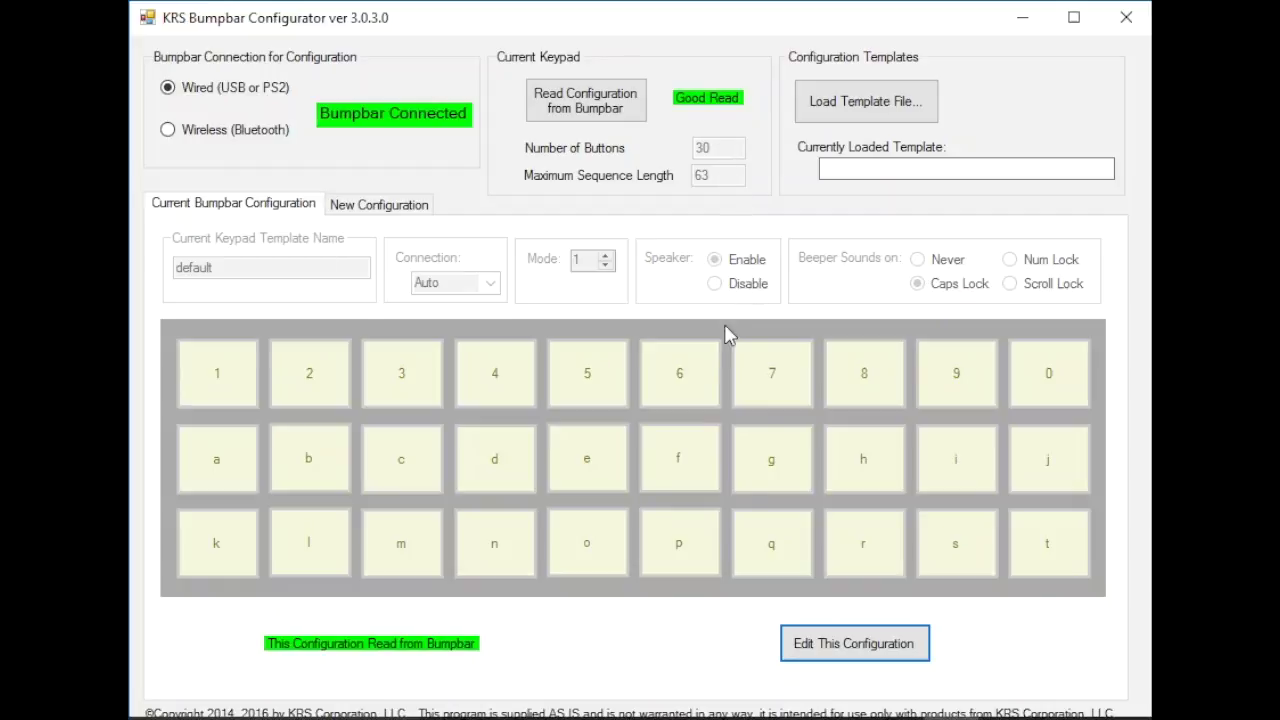
click(833, 652)
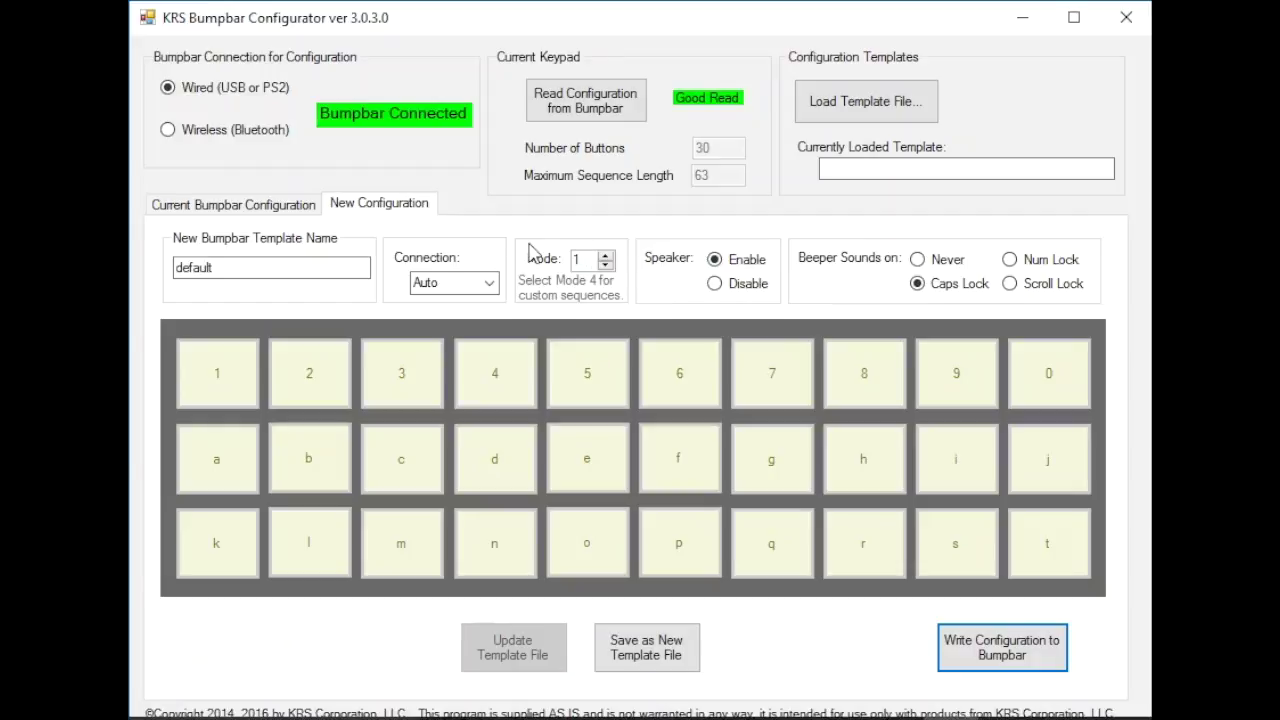
- Keep the new configuration's connection type on Auto and set its mode to 4 for custom sequences
click(489, 283)
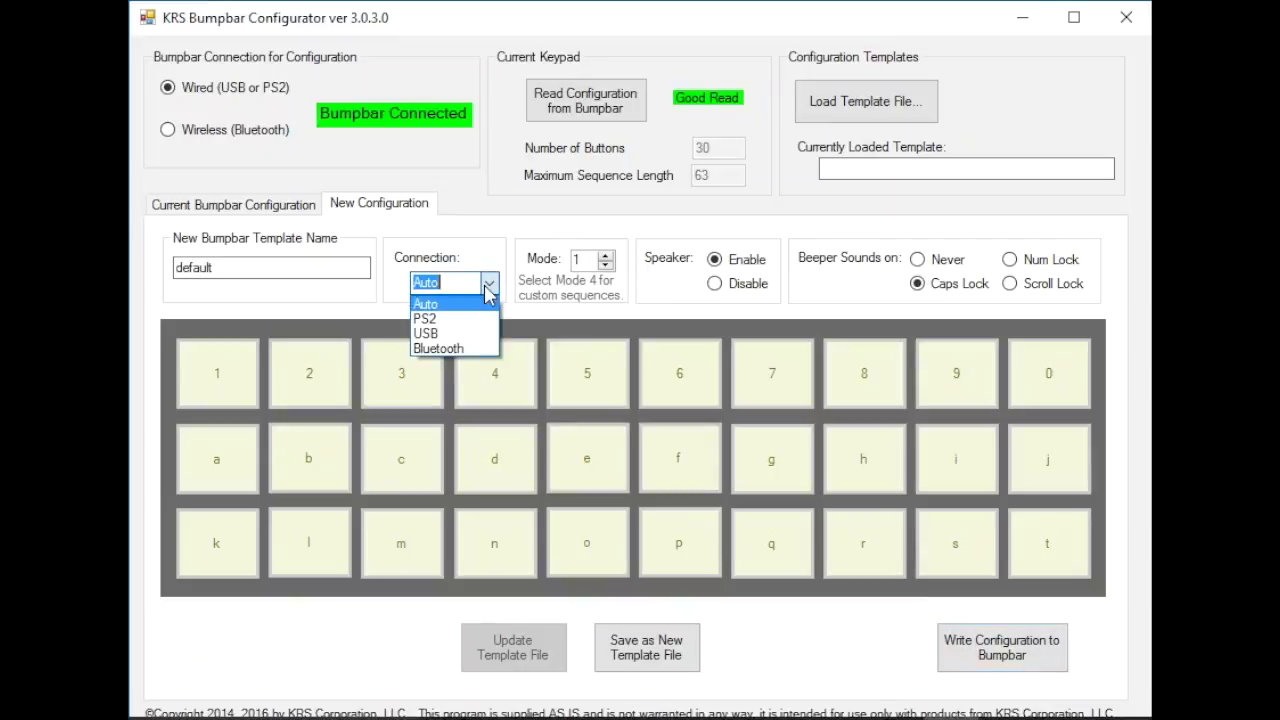
click(432, 313)
click(446, 283)
click(443, 306)
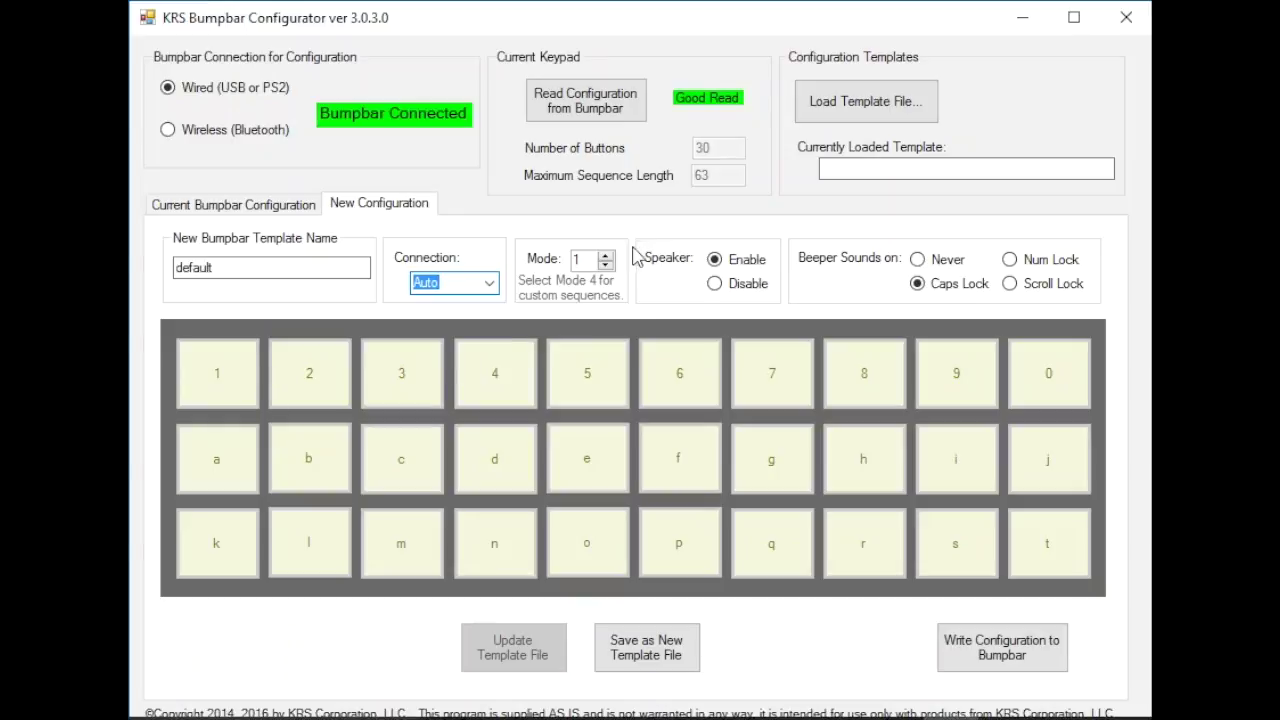
click(606, 256)
click(606, 256)
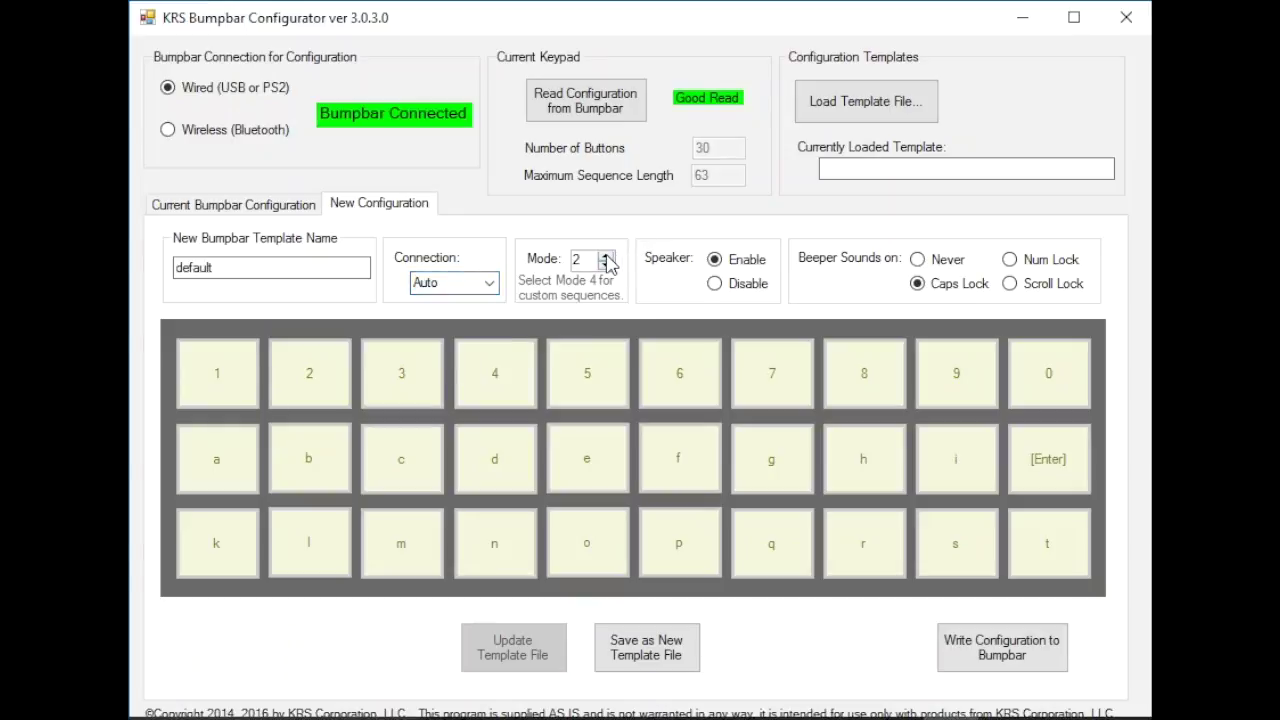
click(606, 256)
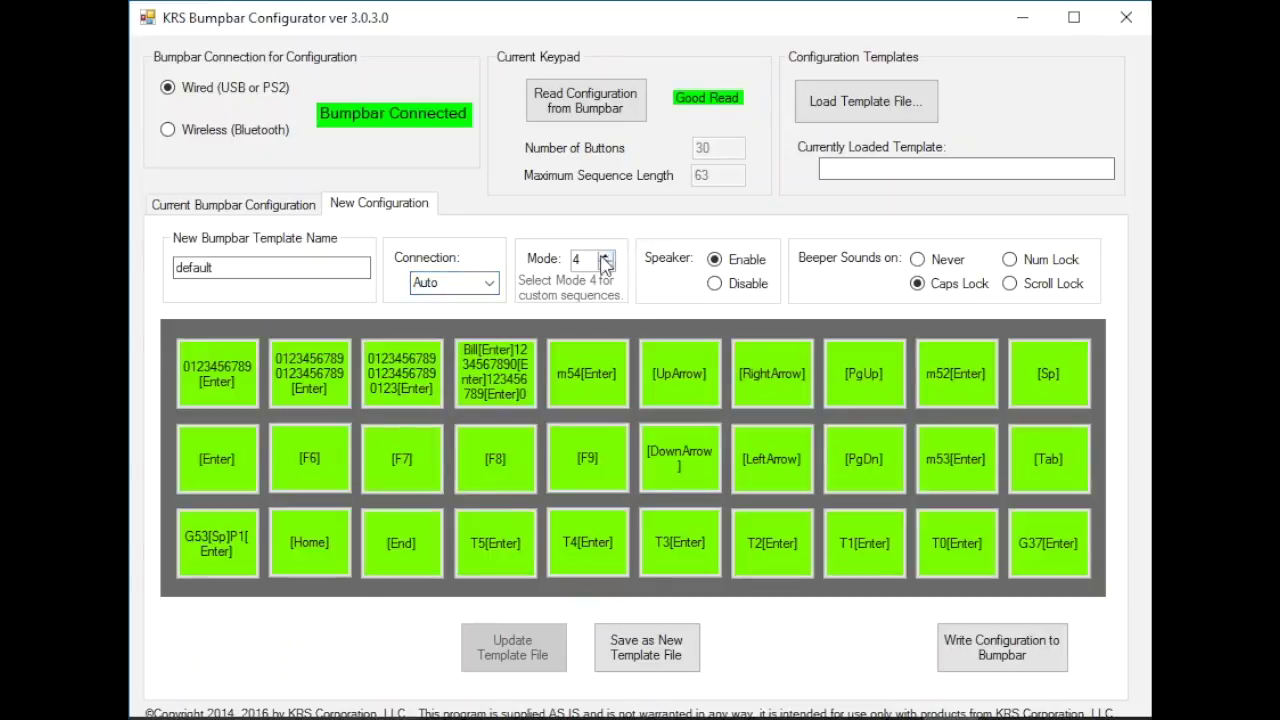
- Replace the key sequence of the first top-row button with Key[Sp]1[Enter]
click(232, 382)
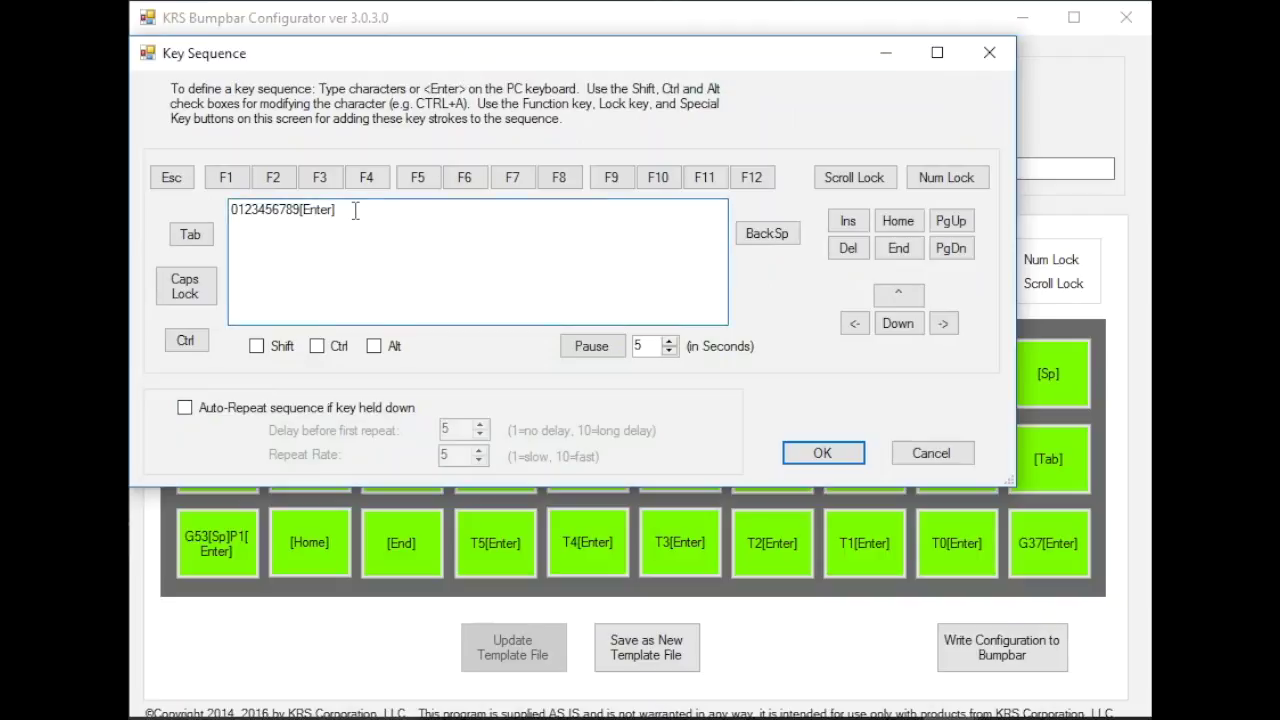
key(BackSpace)
key(BackSpace)
key(BackSpace)
key(BackSpace)
key(BackSpace)
key(BackSpace)
key(BackSpace)
key(BackSpace)
key(BackSpace)
key(BackSpace)
key(BackSpace)
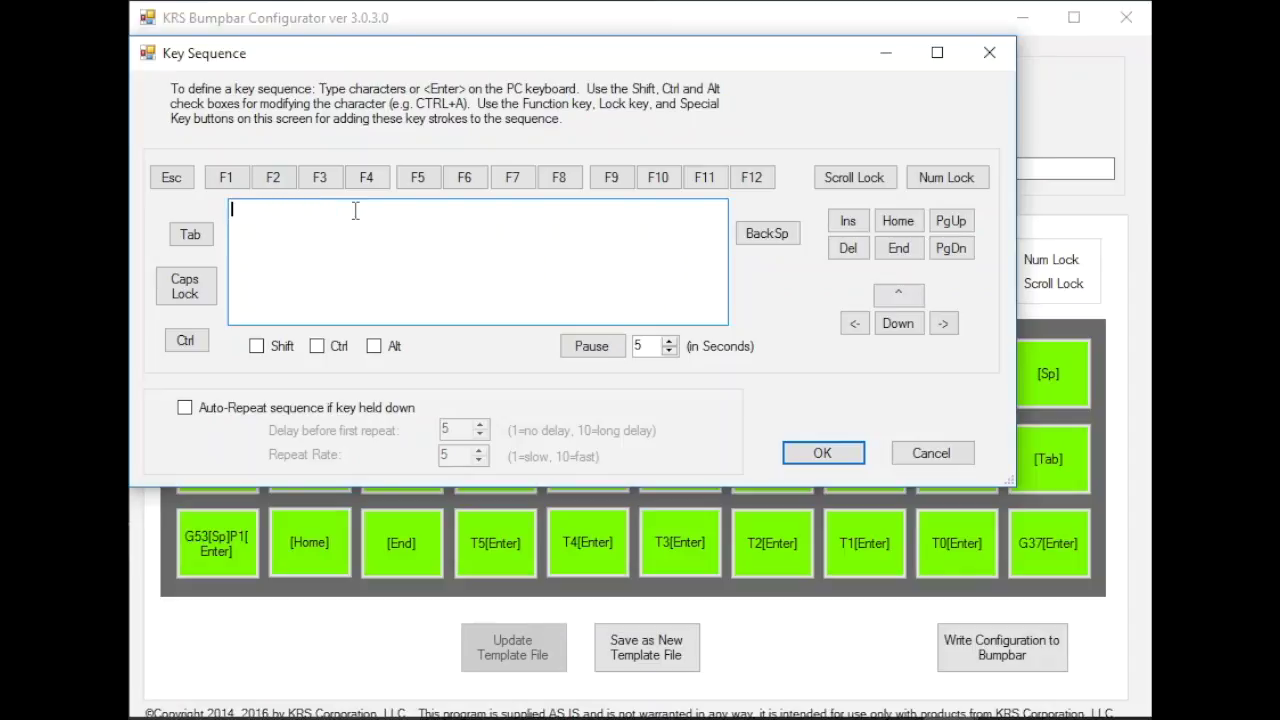
text(Key )
text(1)
key(Return)
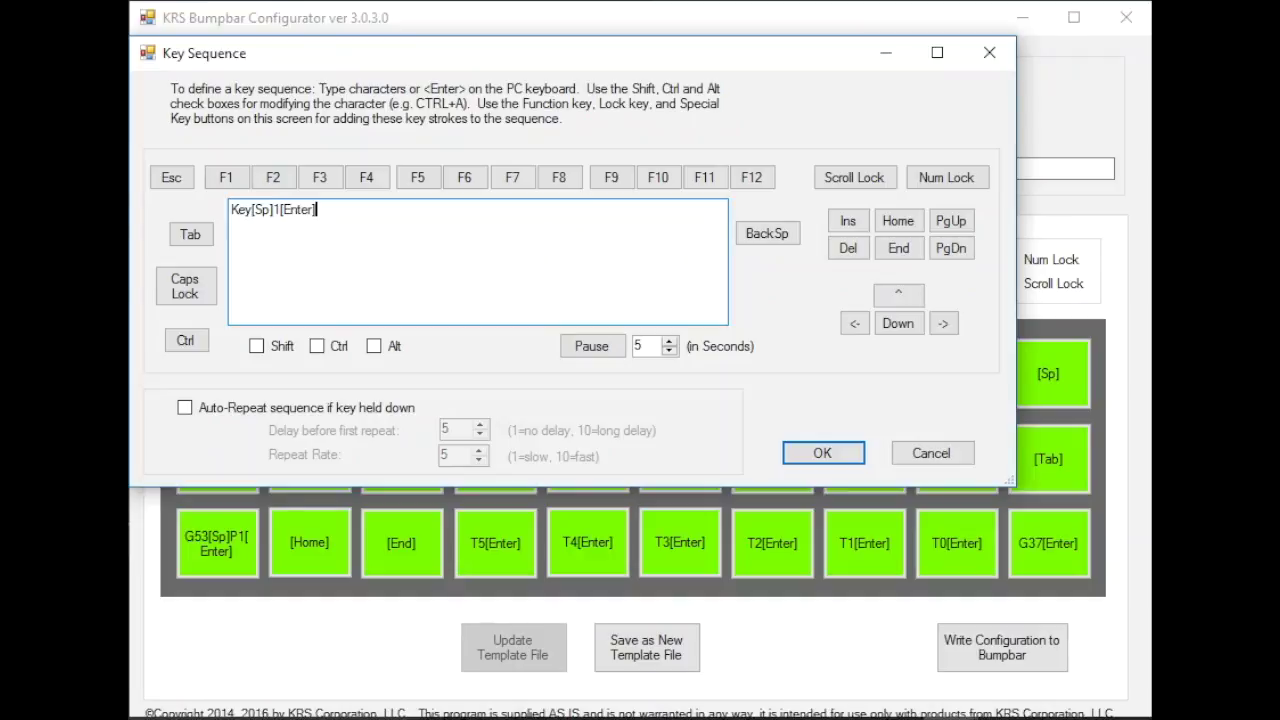
click(822, 454)
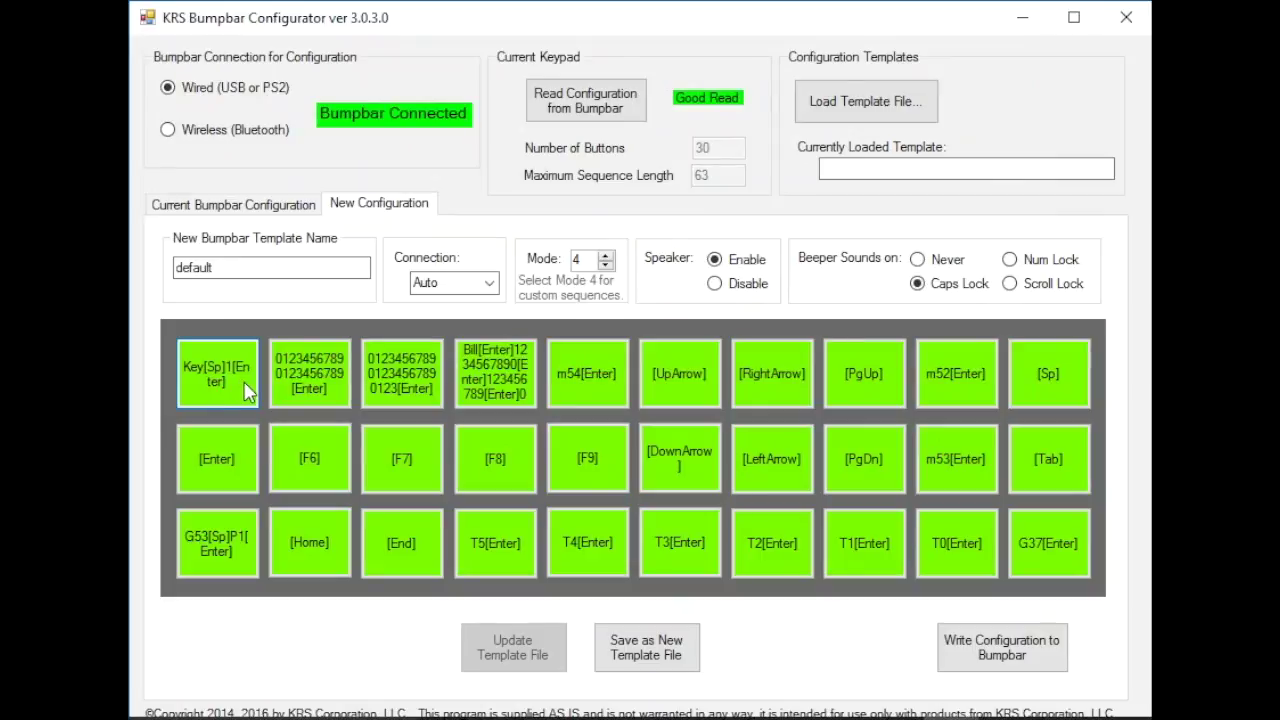
- Replace the key sequence of the second top-row button with asdfsdfsadfasdfsadf[Enter]asdfsdfsdf[Enter]
double_click(305, 385)
click(491, 243)
key(BackSpace)
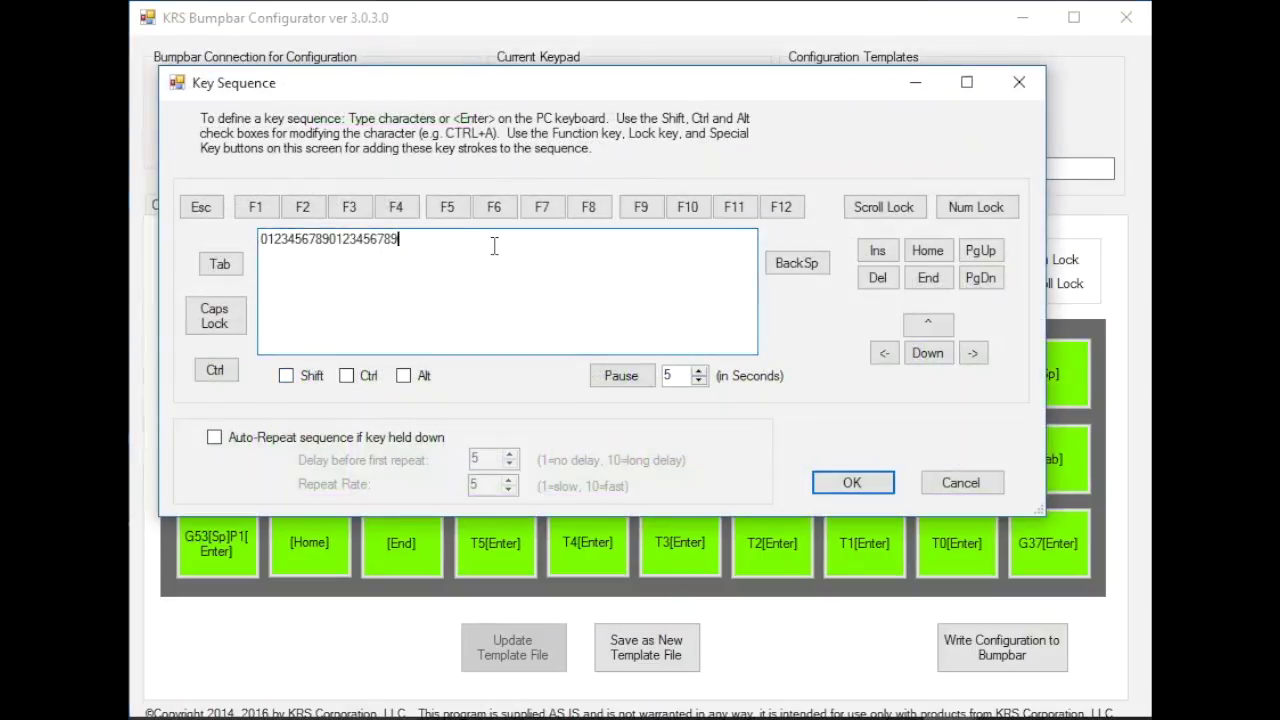
key(BackSpace)
key(BackSpace)
key(BackSpace)
key(BackSpace)
key(BackSpace)
key(BackSpace)
key(BackSpace)
key(BackSpace)
key(BackSpace)
key(BackSpace)
key(BackSpace)
key(BackSpace)
key(BackSpace)
key(BackSpace)
key(BackSpace)
key(BackSpace)
key(BackSpace)
key(BackSpace)
key(BackSpace)
key(BackSpace)
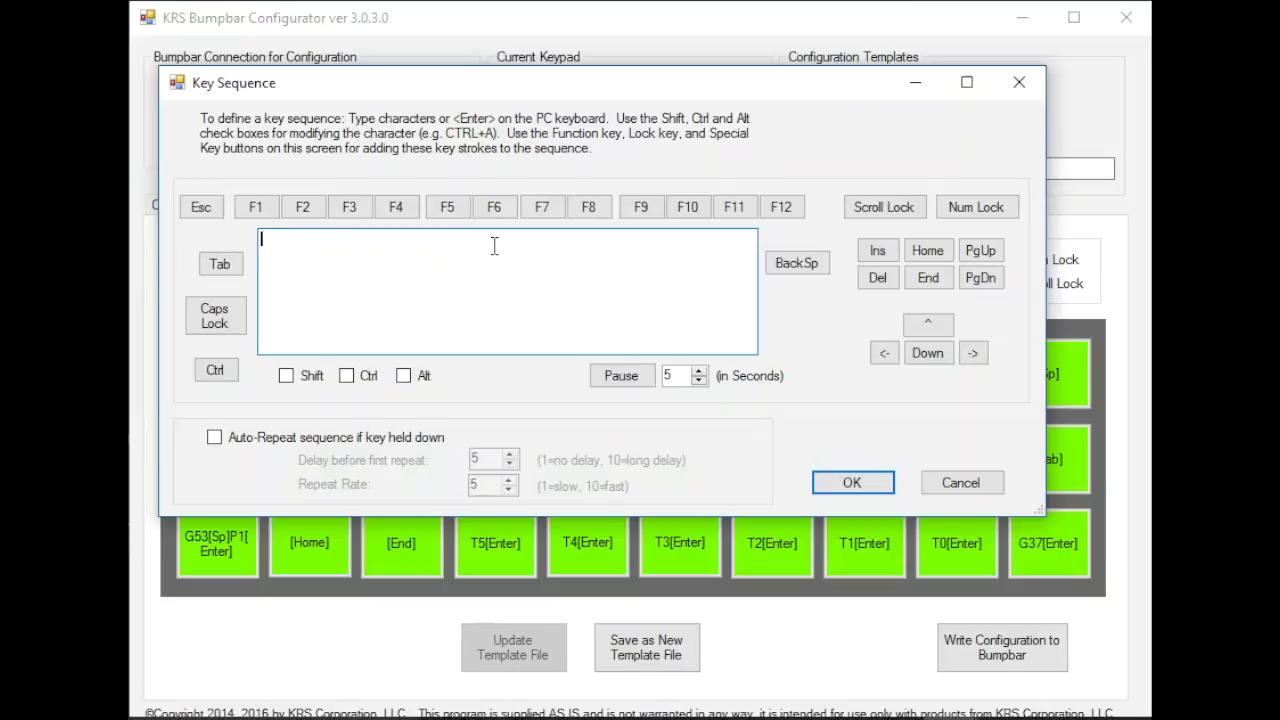
text(asdfsdfsadfasdfsadf)
key(Return)
text(asdfsdfsdf)
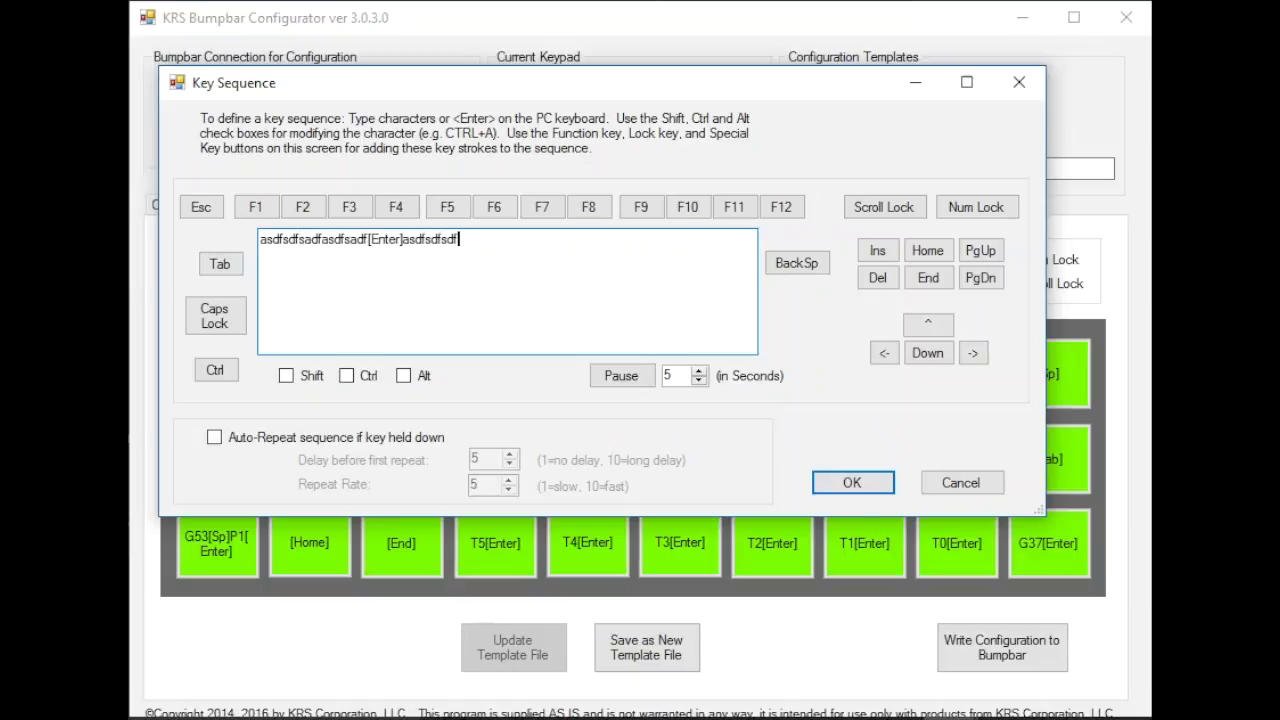
key(Return)
click(853, 484)
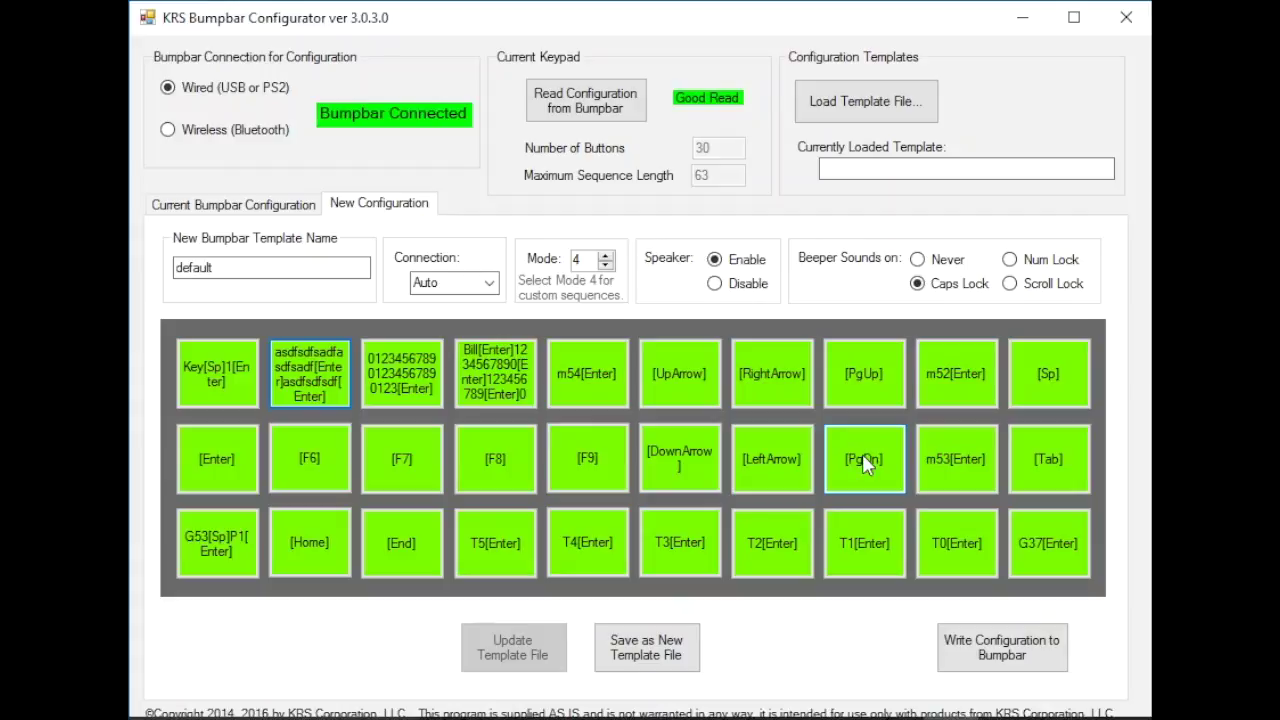
- Open the key sequence of the [F7] button in the middle row for editing
double_click(428, 455)
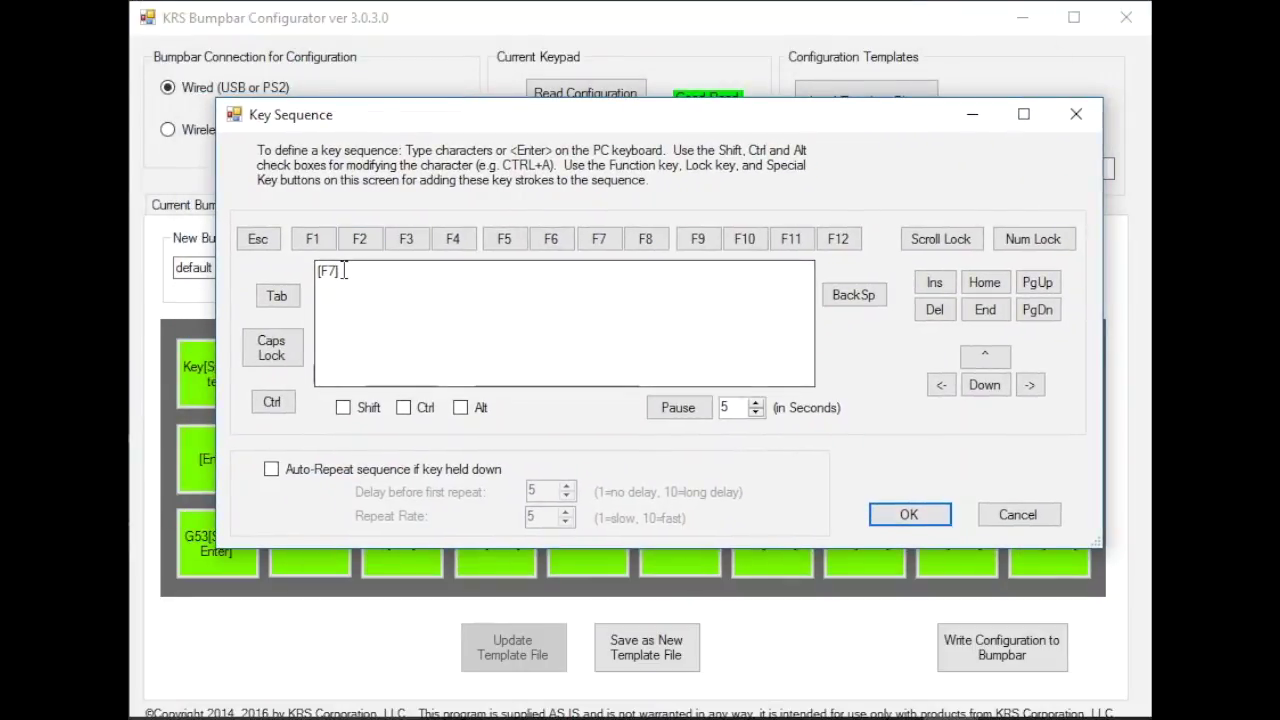
click(454, 286)
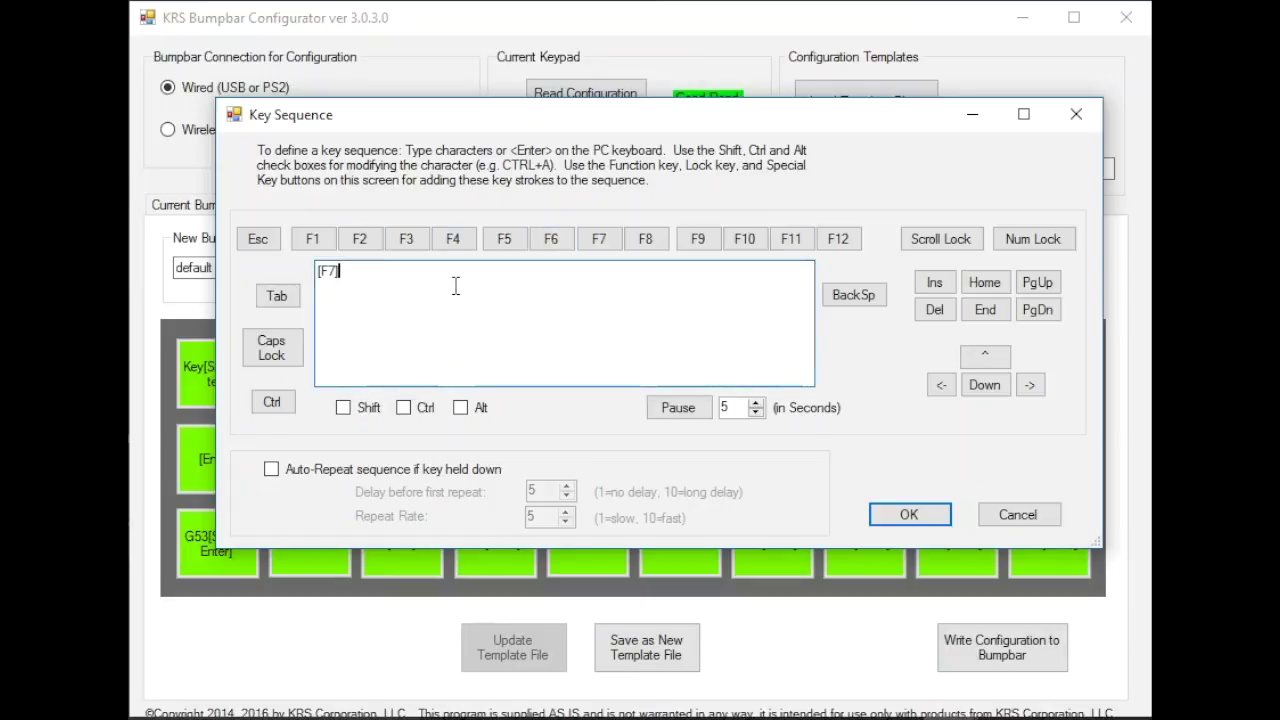
click(551, 239)
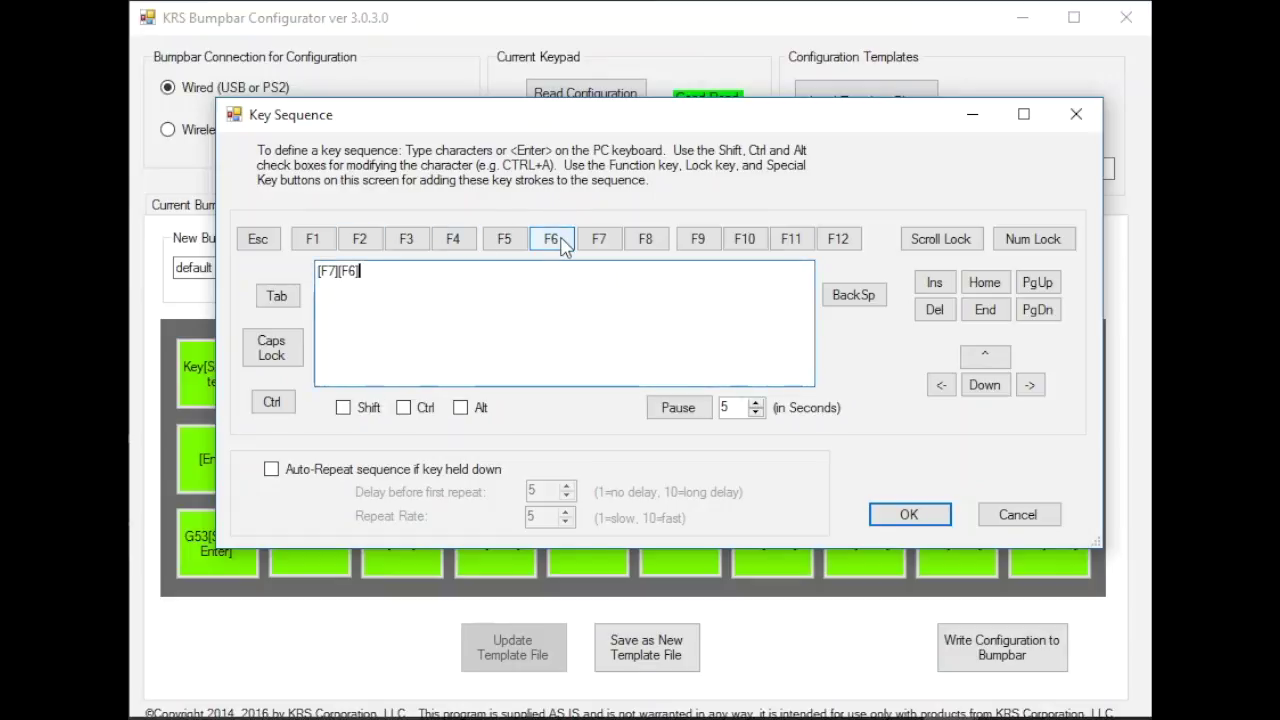
click(288, 297)
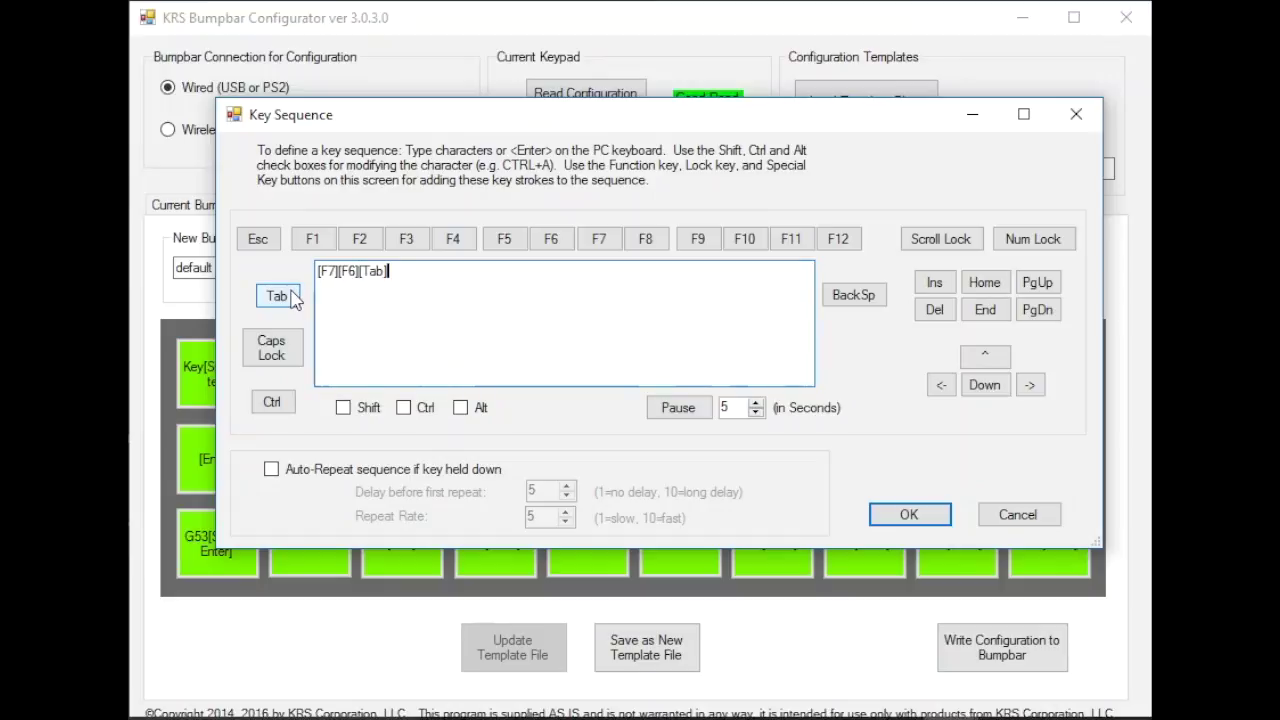
click(289, 349)
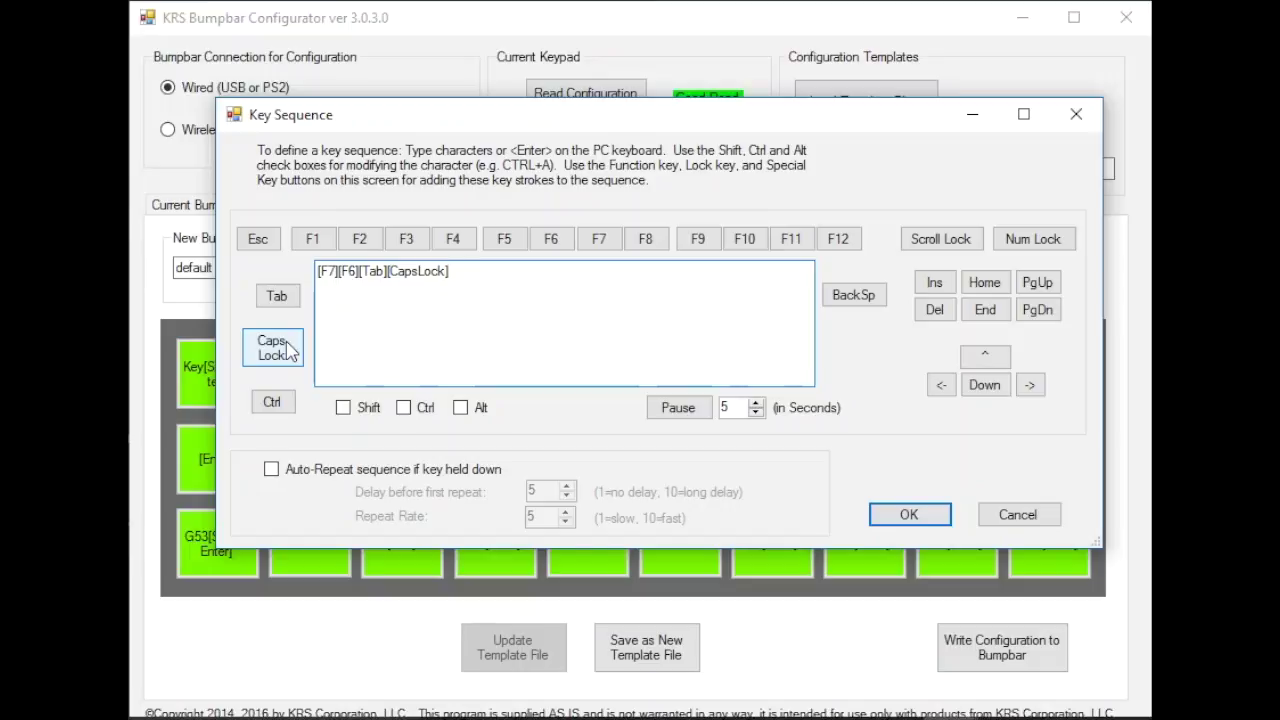
click(289, 349)
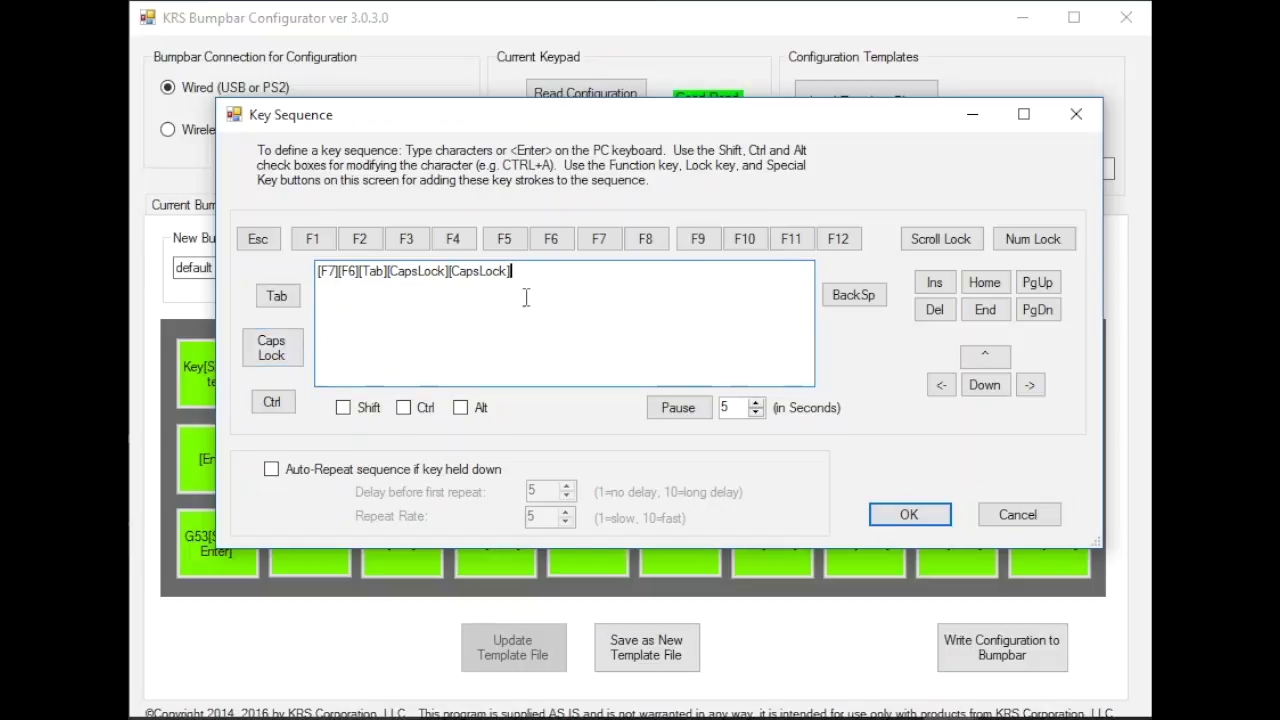
key(BackSpace)
key(BackSpace)
key(BackSpace)
key(BackSpace)
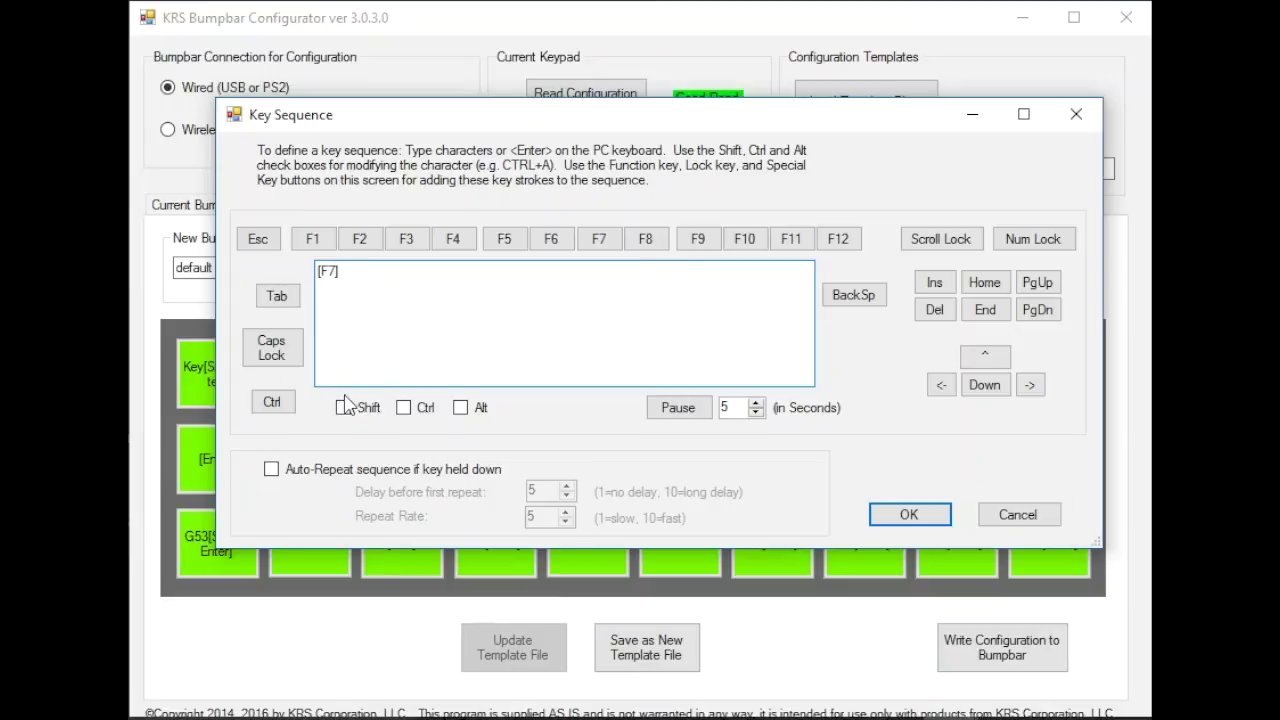
- Extend the [F7] button's sequence to [F7][Ctrl]a[Pause:5]a, with auto-repeat off, and accept it
click(285, 401)
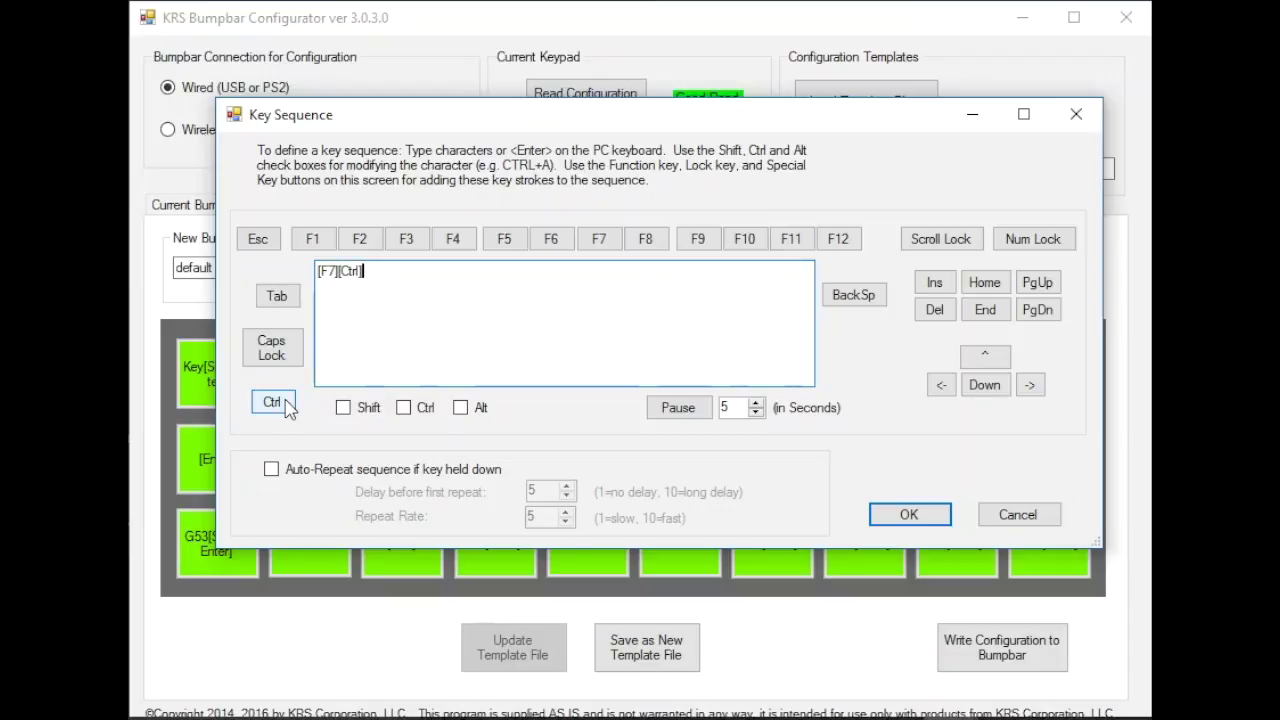
text(a)
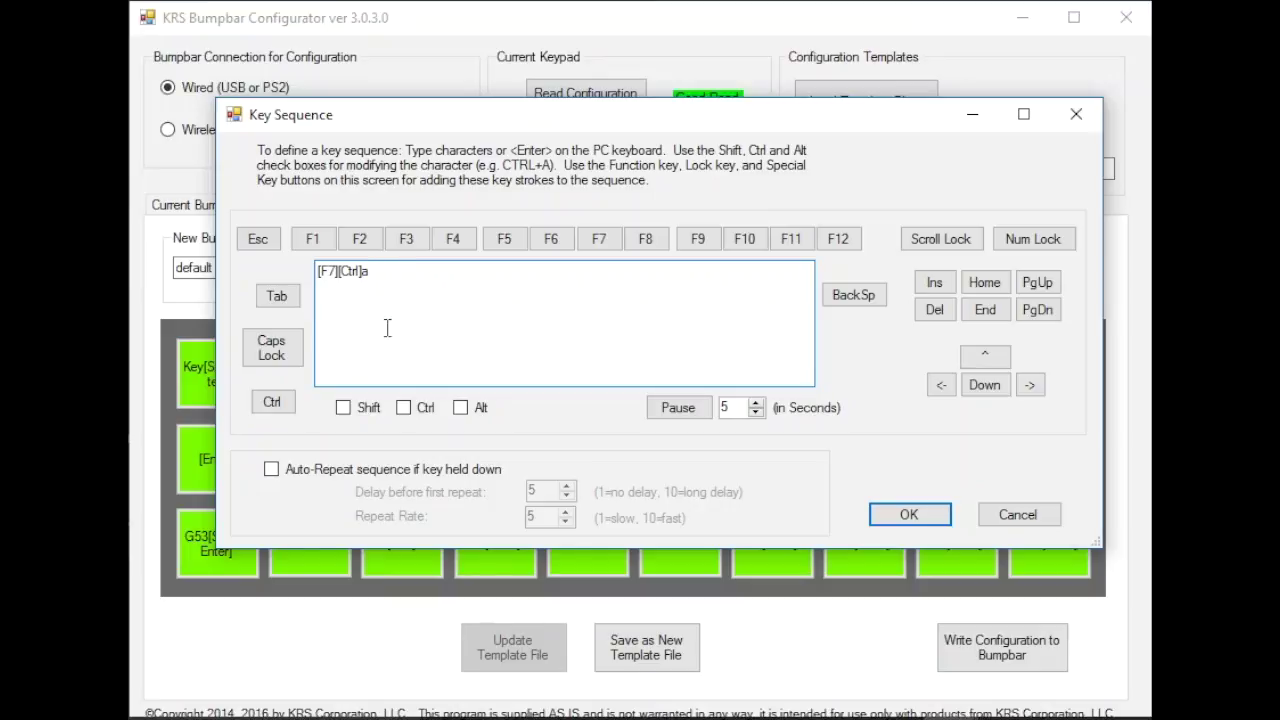
click(271, 469)
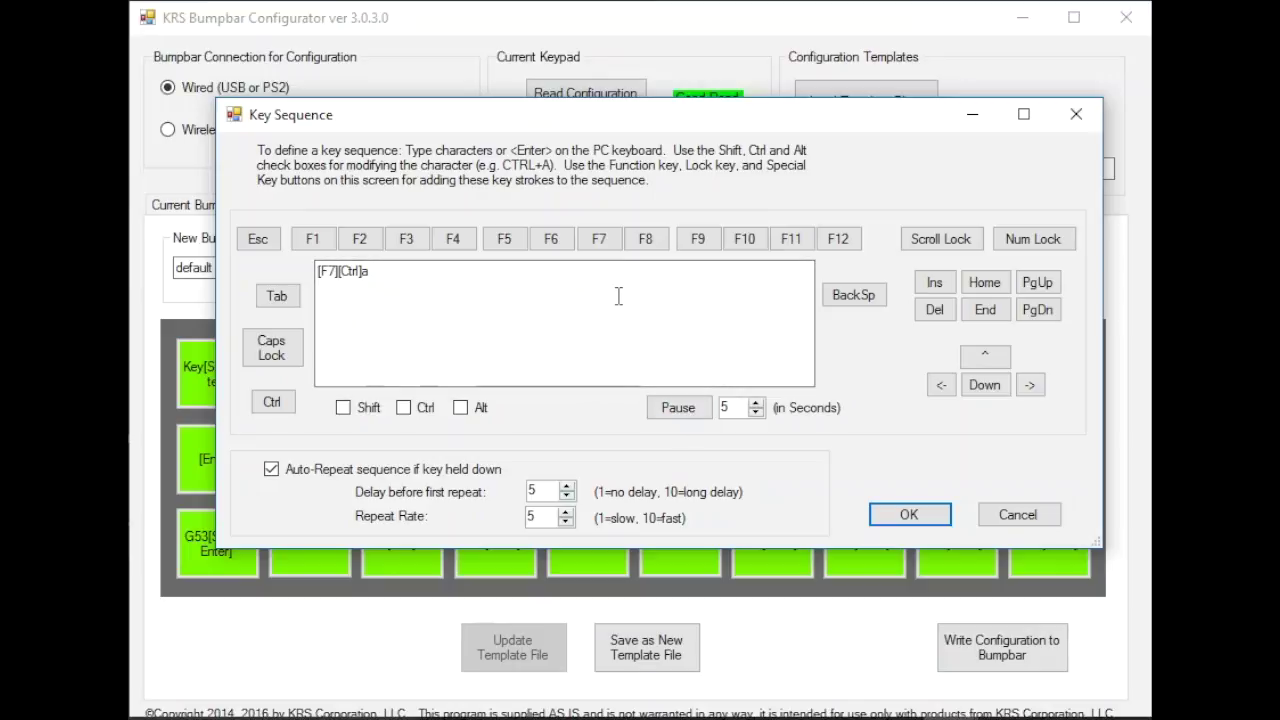
click(680, 408)
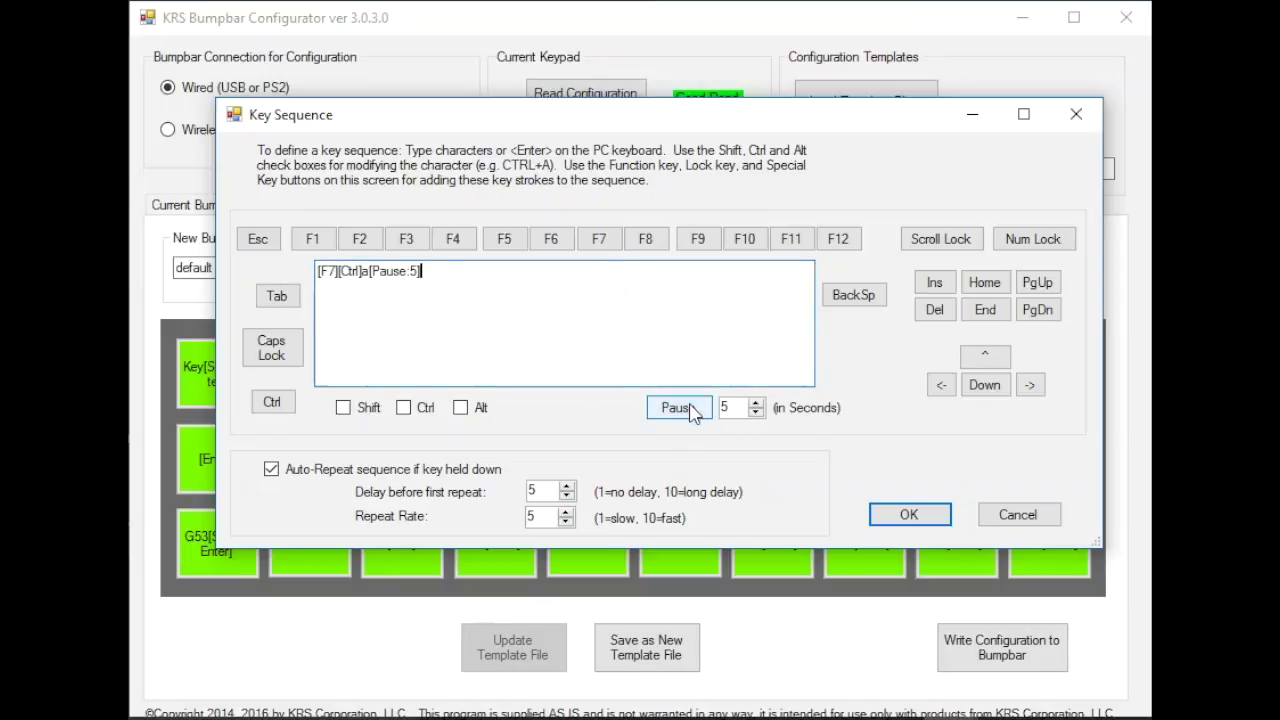
click(272, 469)
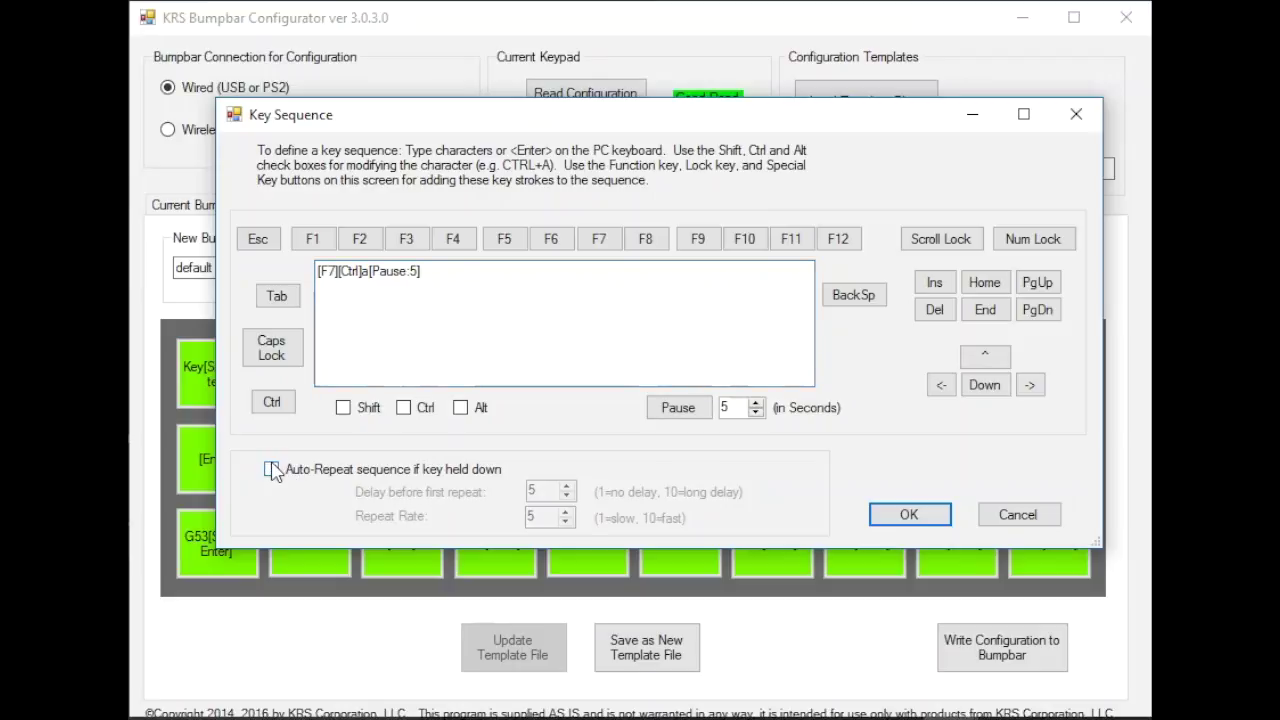
click(434, 272)
text(a)
click(907, 516)
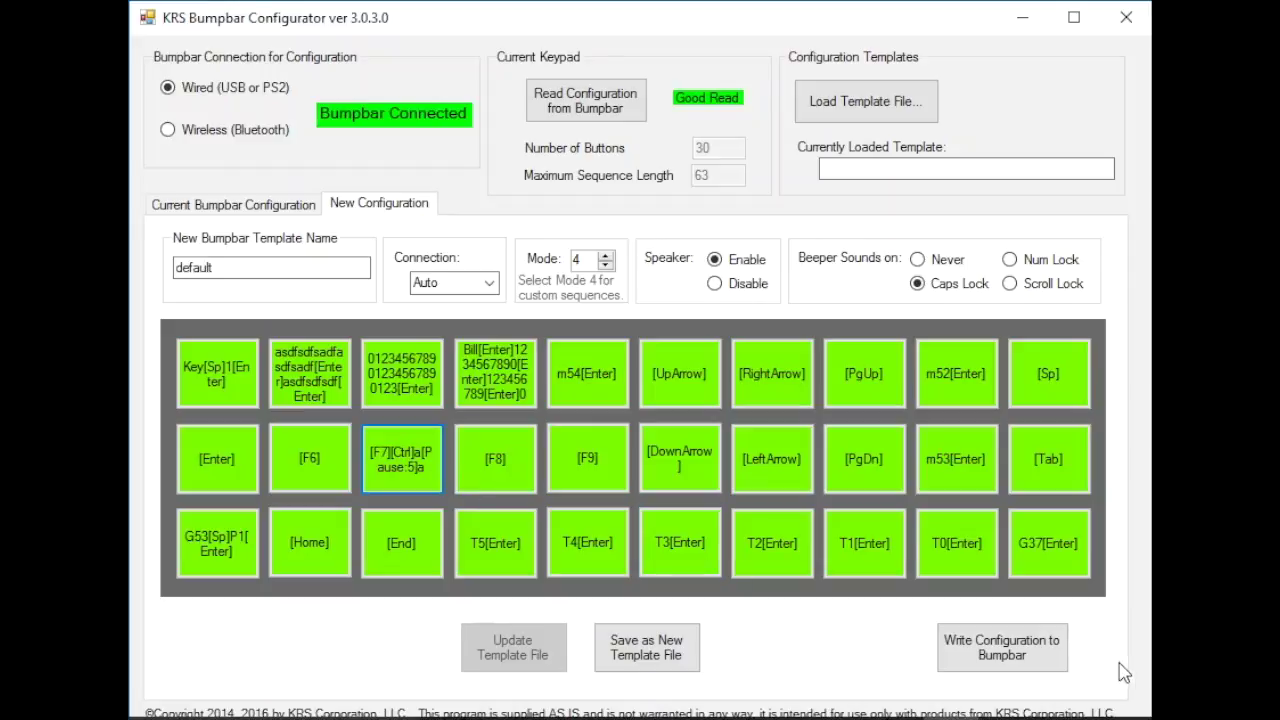
- Write the new configuration to the bumpbar
click(1015, 652)
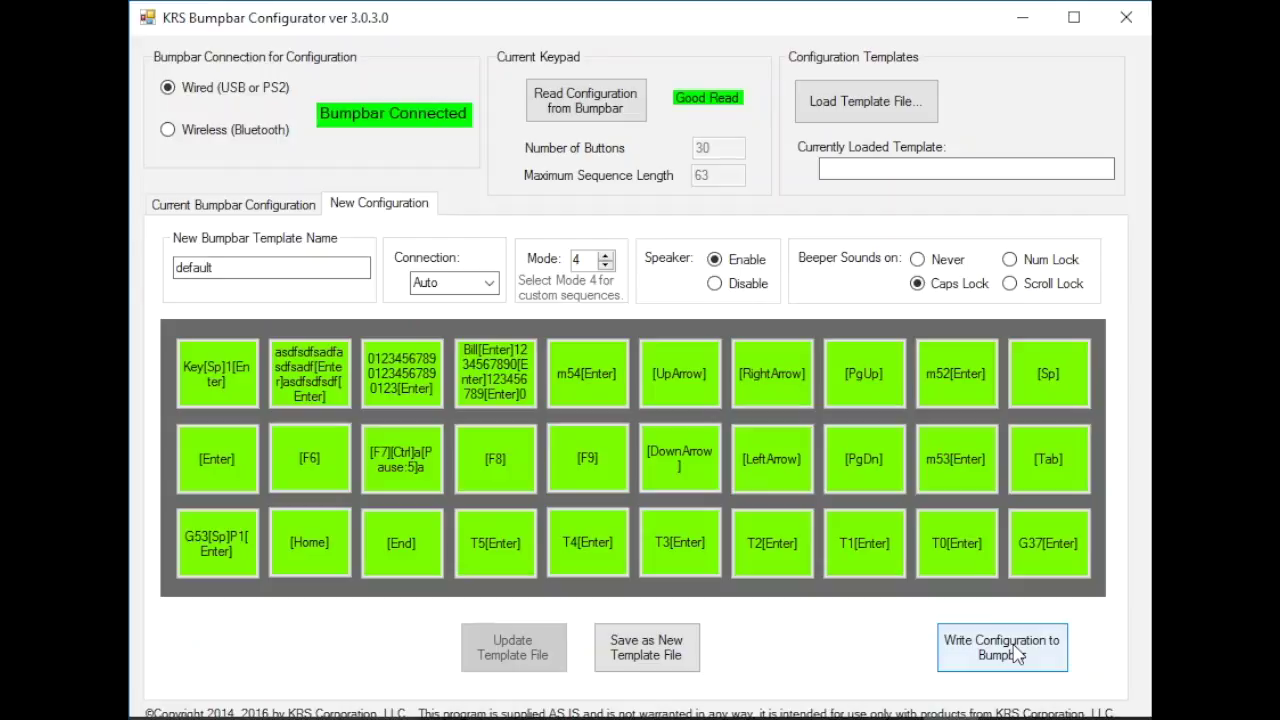
click(1017, 655)
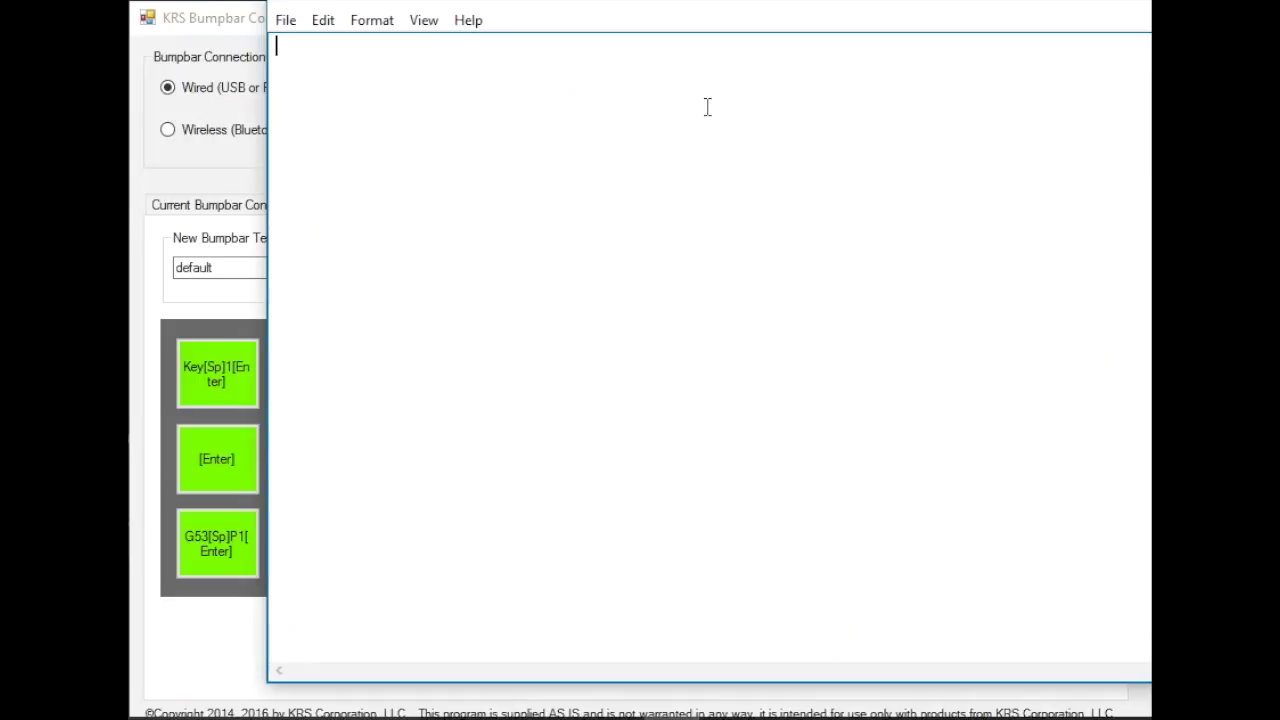
- Test the sequences in Notepad by entering Key 1, asdfsdfsadfasdfsadf and asdfsdfsdf on separate lines, and return to the Bumpbar Configurator
mouse_move(945, 37)
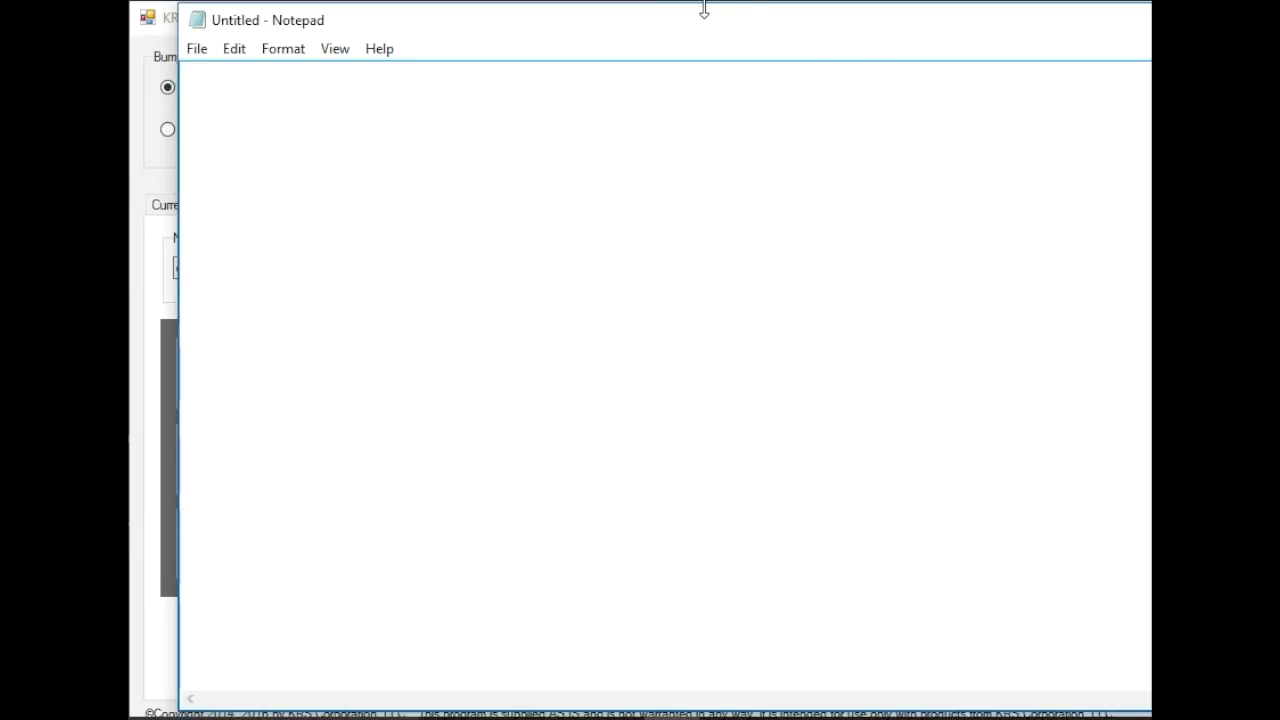
drag(699, 24, 961, 24)
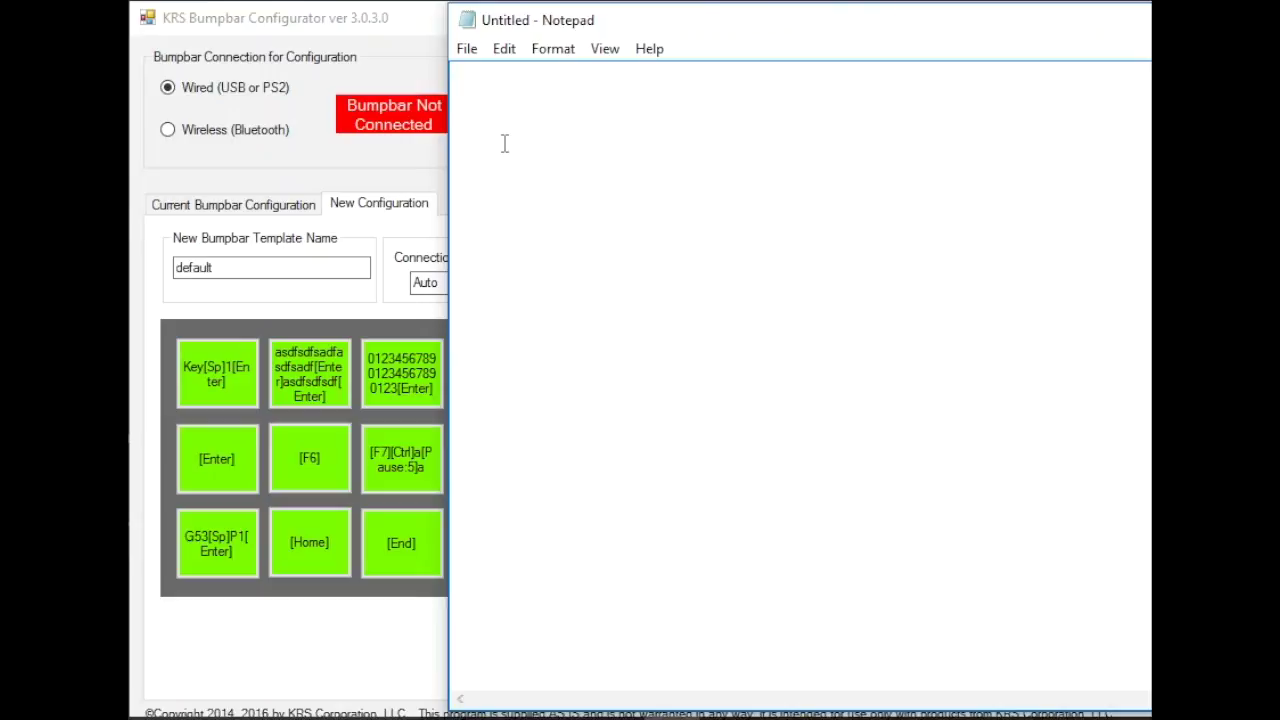
text(Key 1)
key(Return)
text(asdfsdfsadfasdfsadf)
key(Return)
text(asdfsdfsdf)
key(Return)
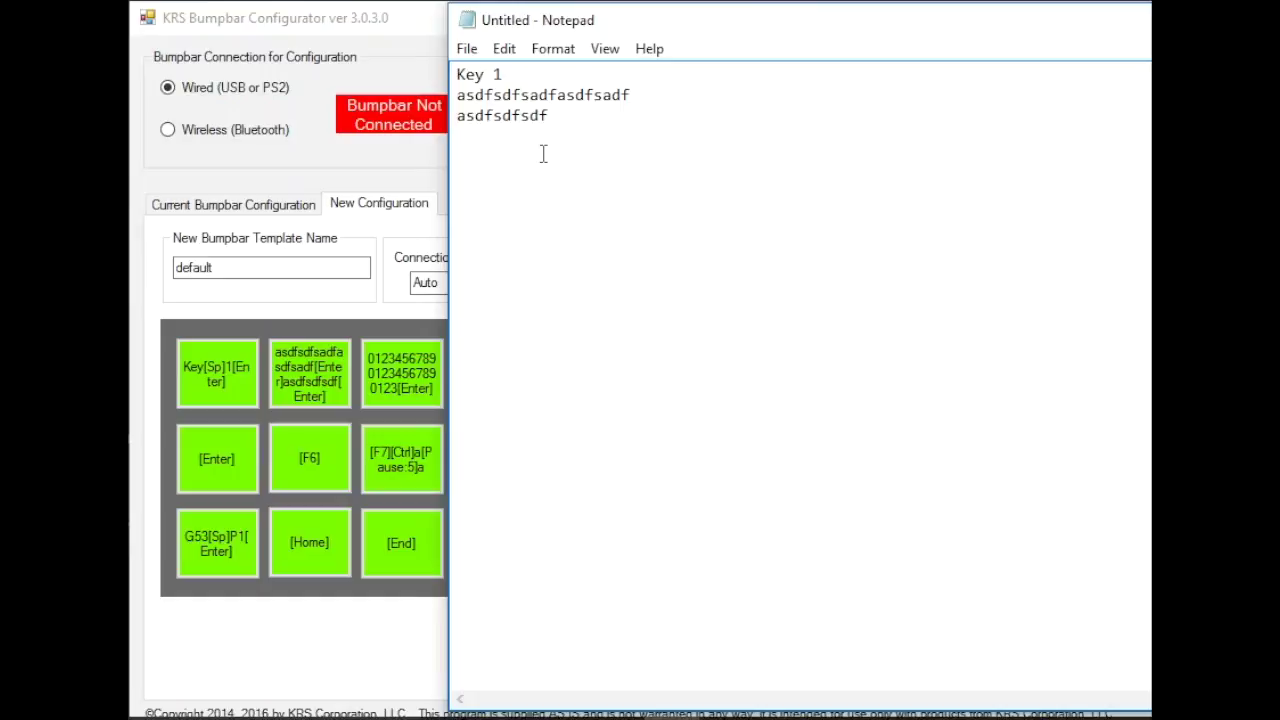
text(aa)
click(362, 169)
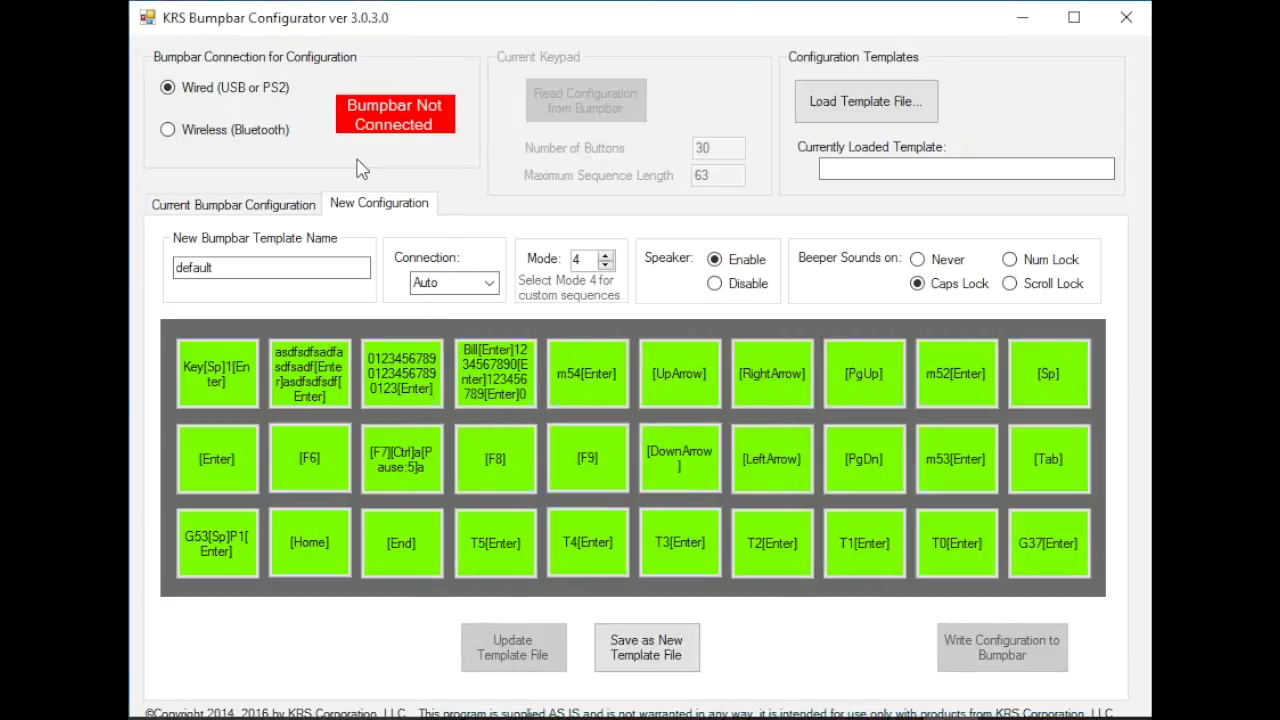